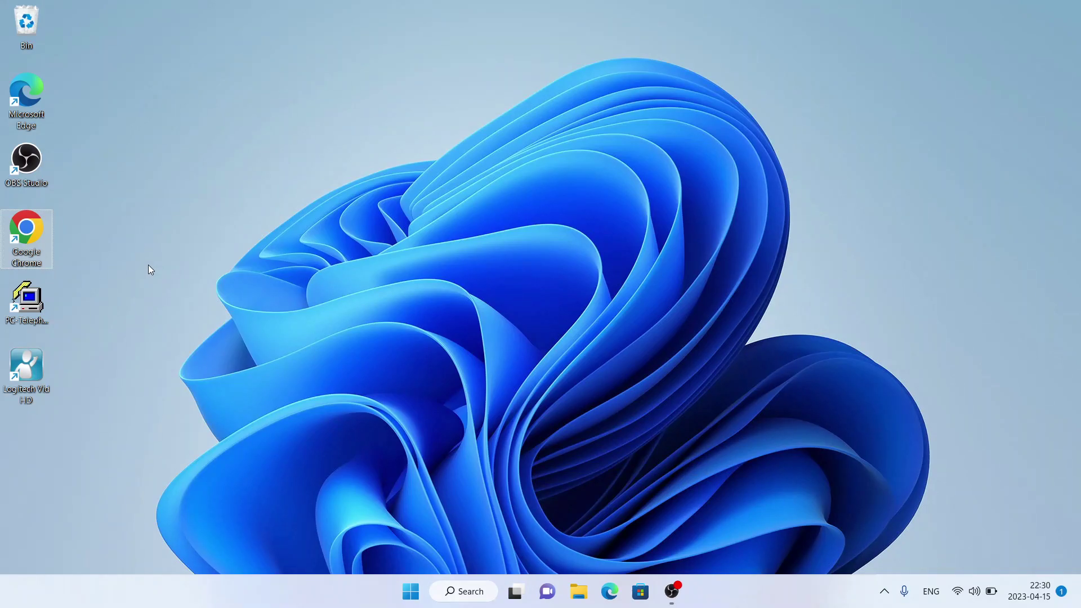
Reach FileHippo through a Google search, search it for 'anycam', and open the AnyCam page
double_click(25, 232)
text(filehippo)
key(Return)
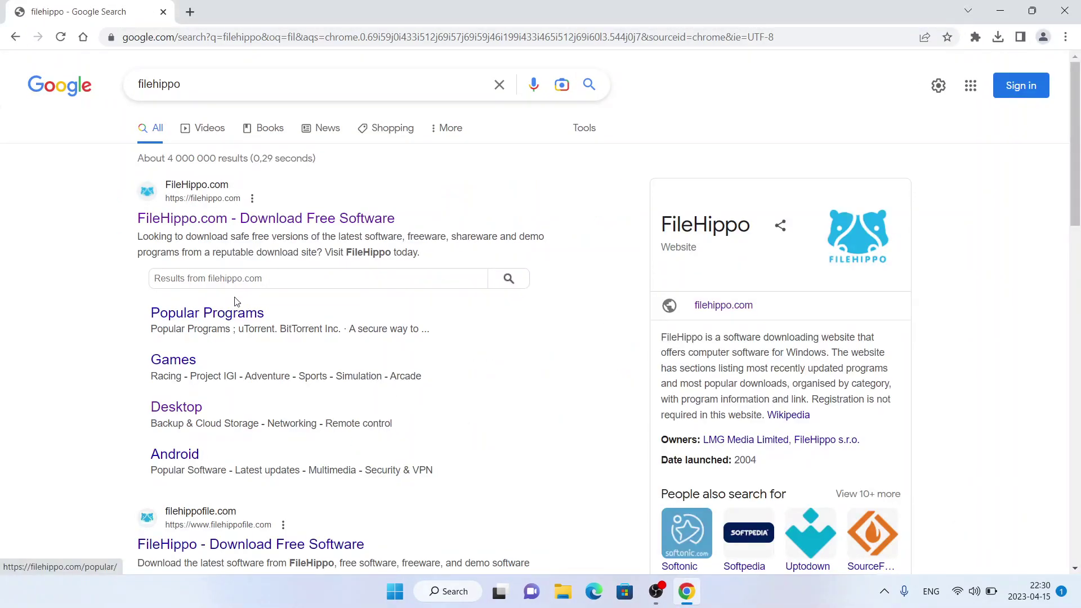
click(245, 219)
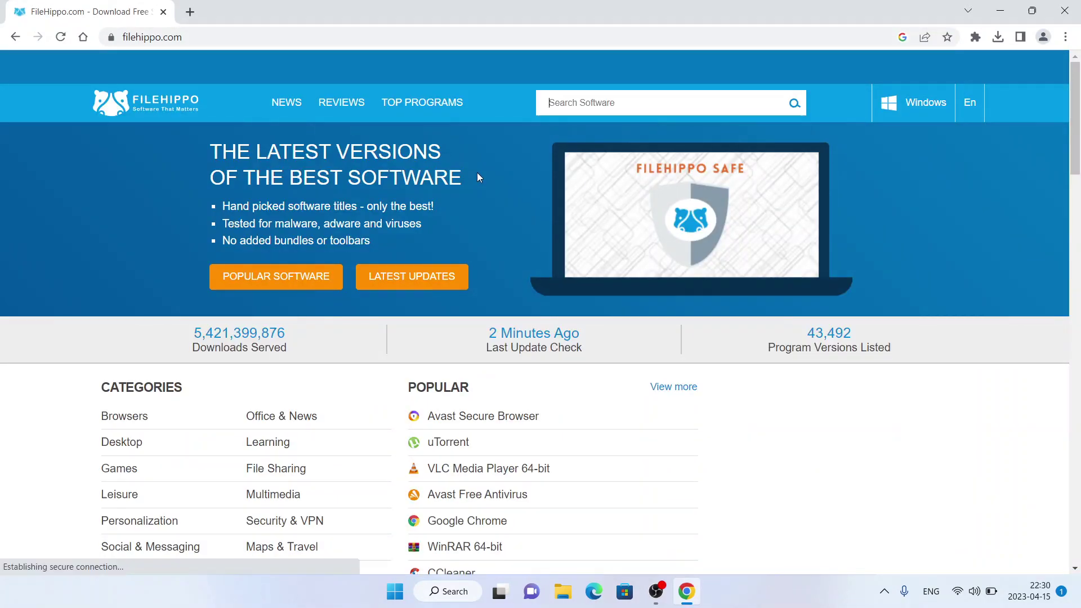
text(anycam)
key(Return)
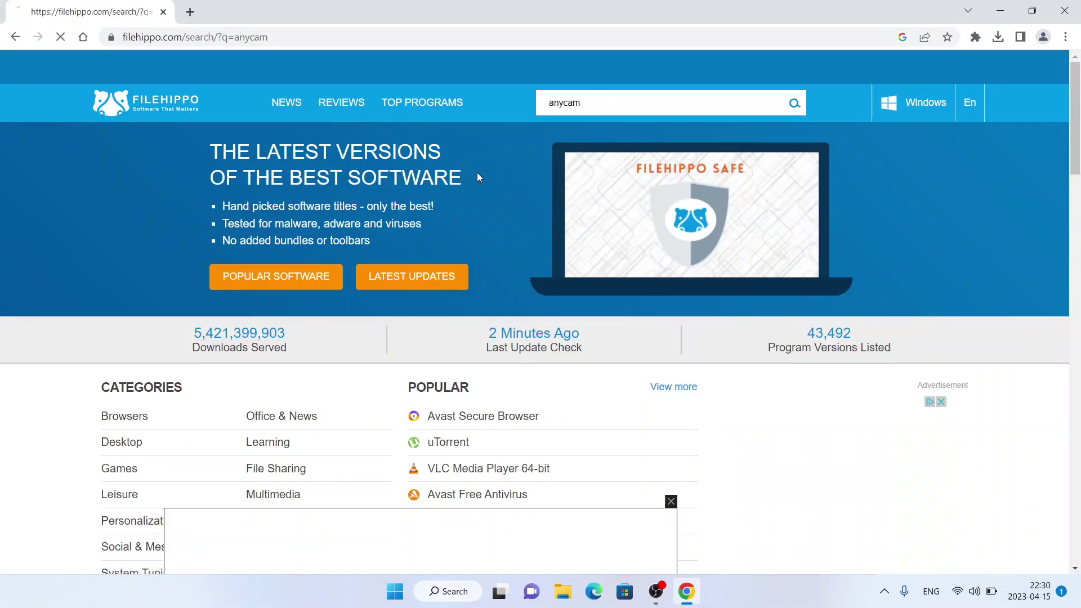
scroll(478, 173, down, 3)
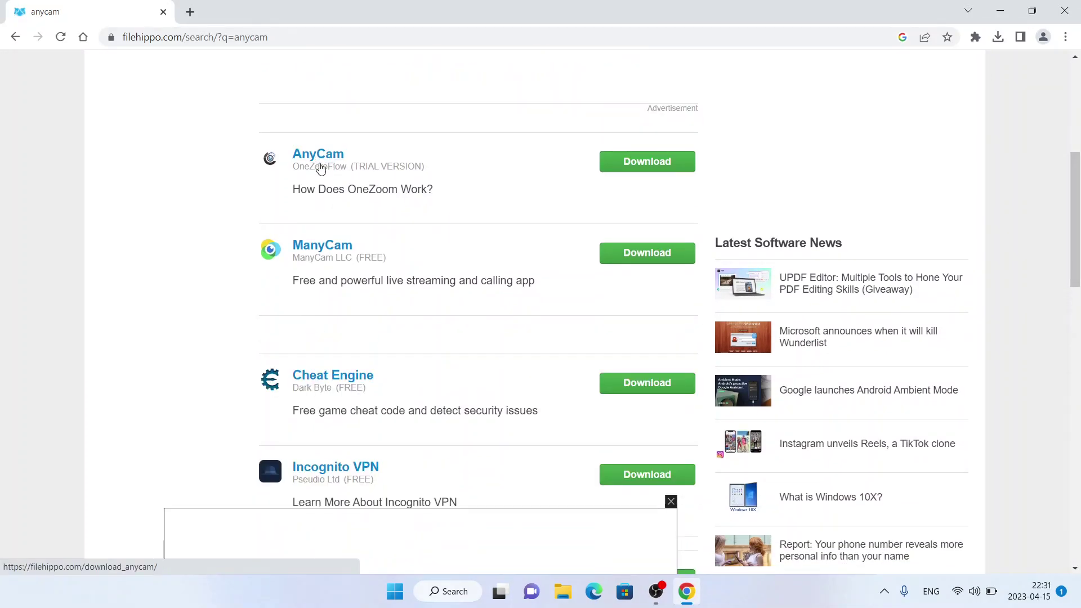
click(648, 161)
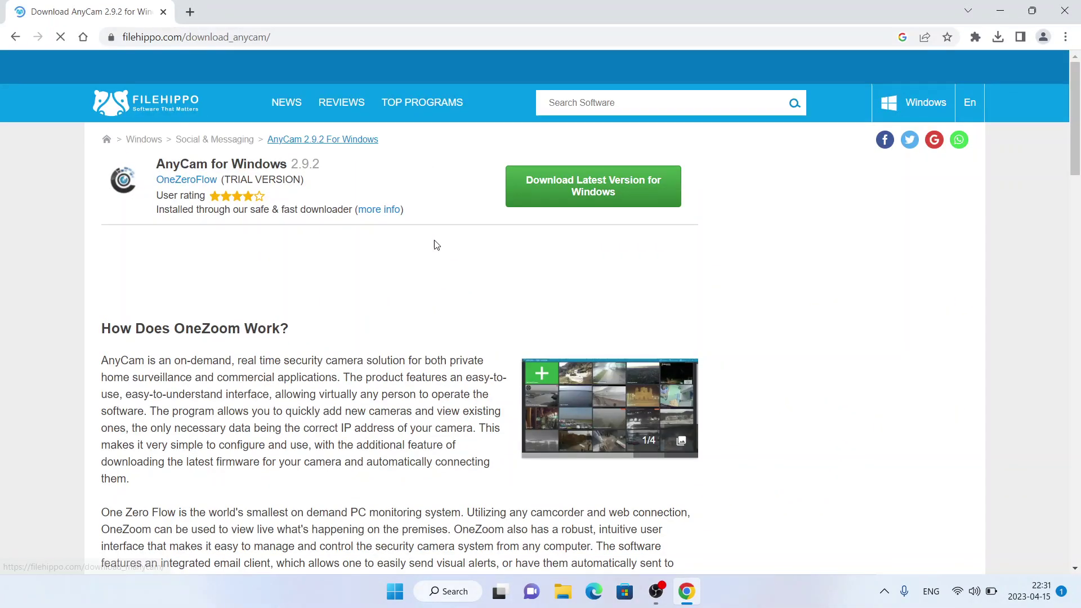
Download the latest AnyCam 2.9.2 installer and run it with the default setup language
click(633, 193)
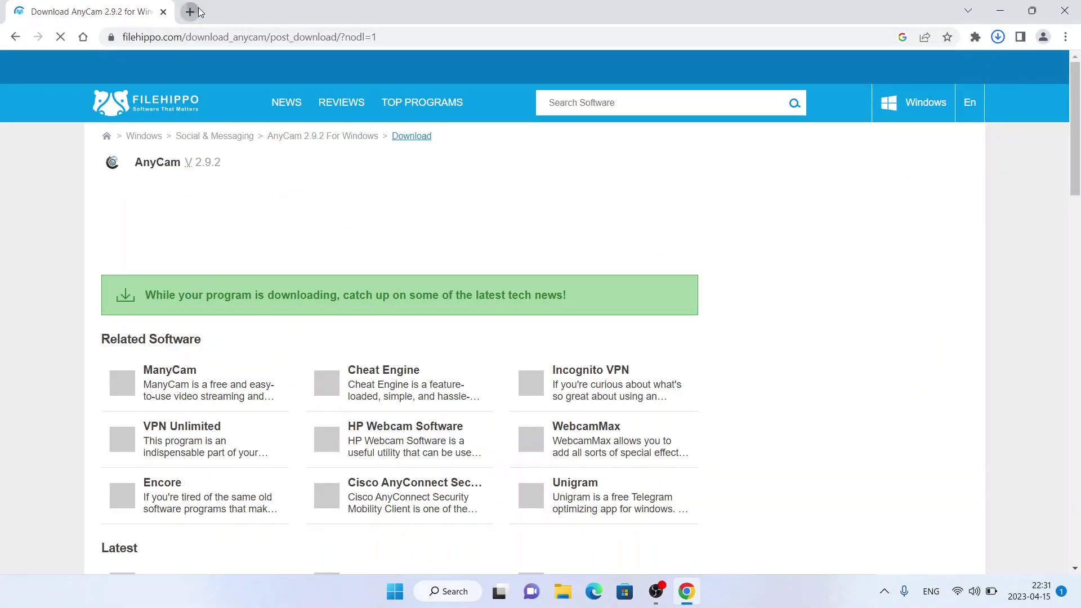
click(190, 11)
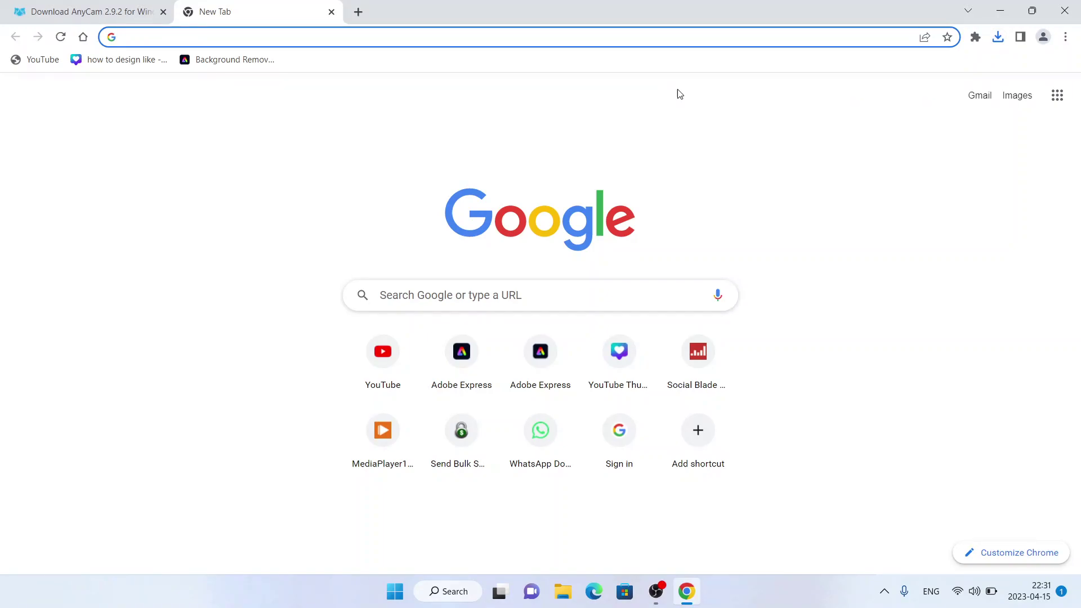
click(671, 127)
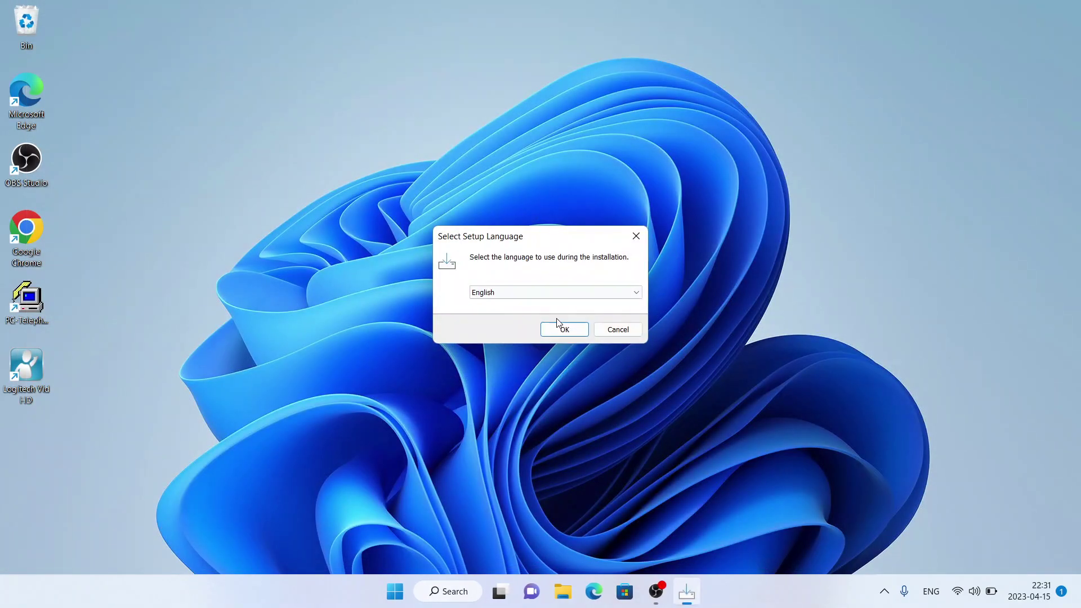
click(559, 328)
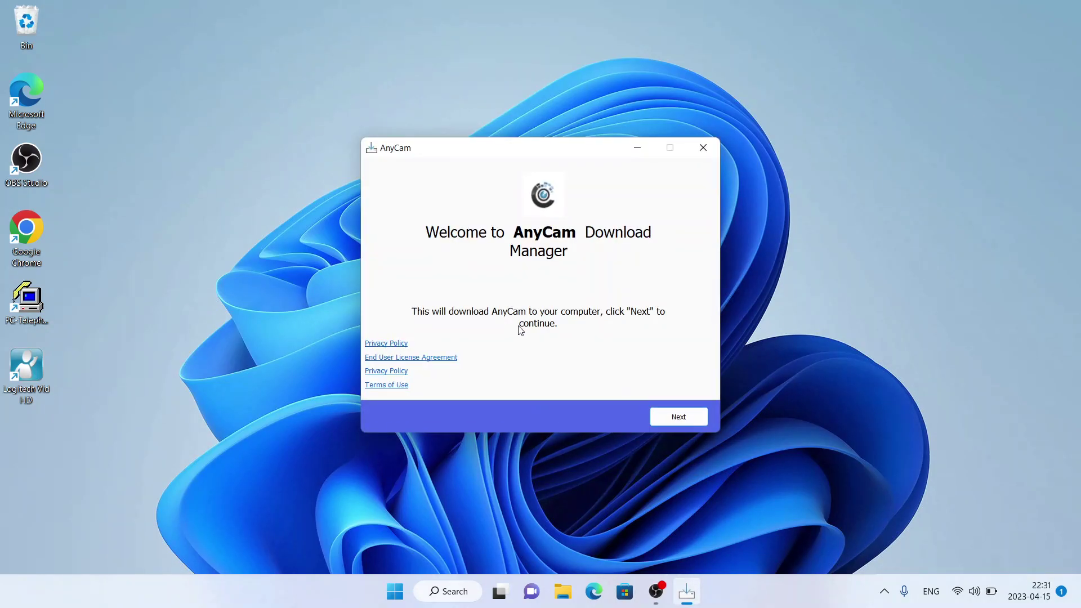
Pass the welcome page and decline both bundled partner offers so AnyCam downloads
click(676, 414)
click(400, 415)
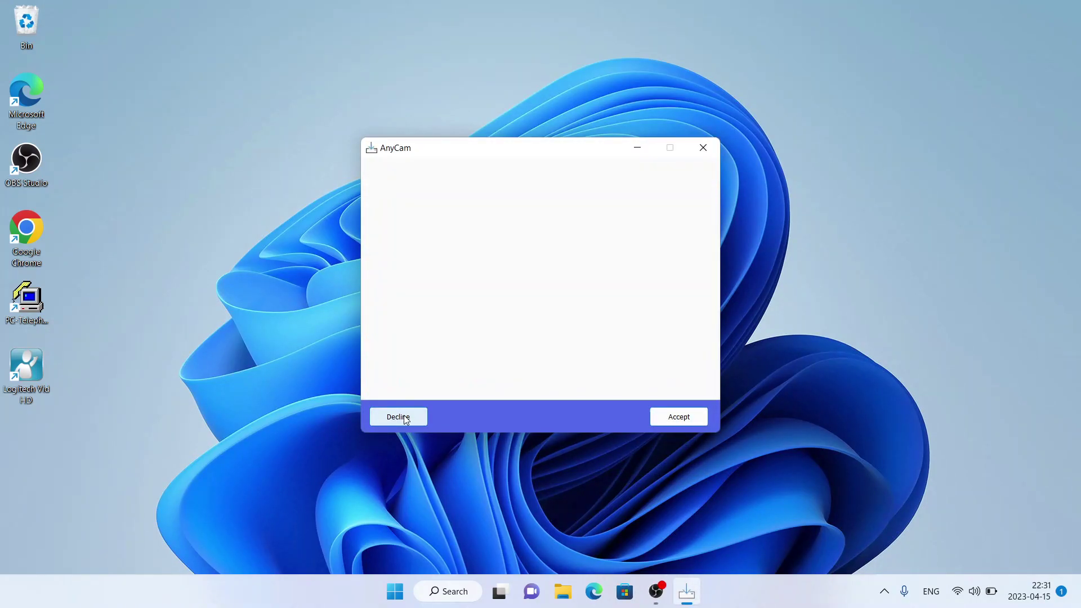
click(400, 414)
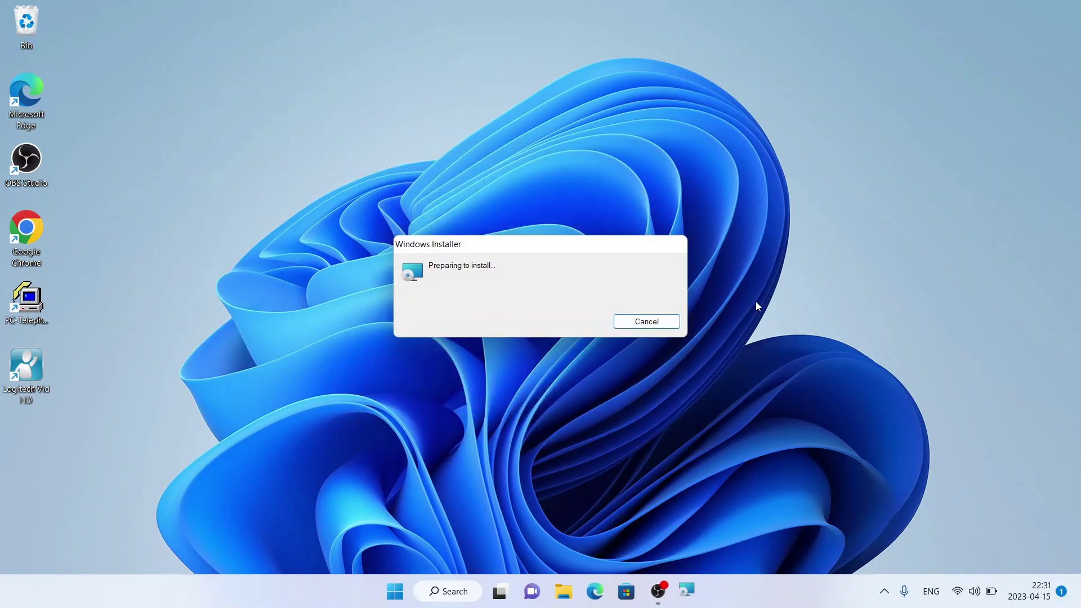
Install AnyCam through the InstallShield Wizard and finish with 'Launch the program' checked
click(625, 409)
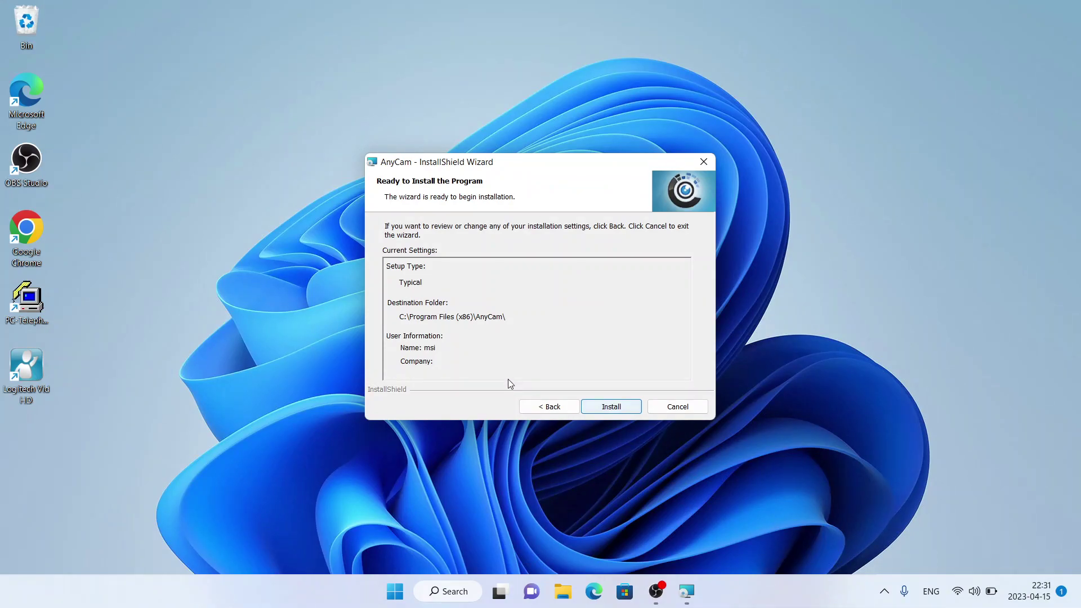
click(616, 406)
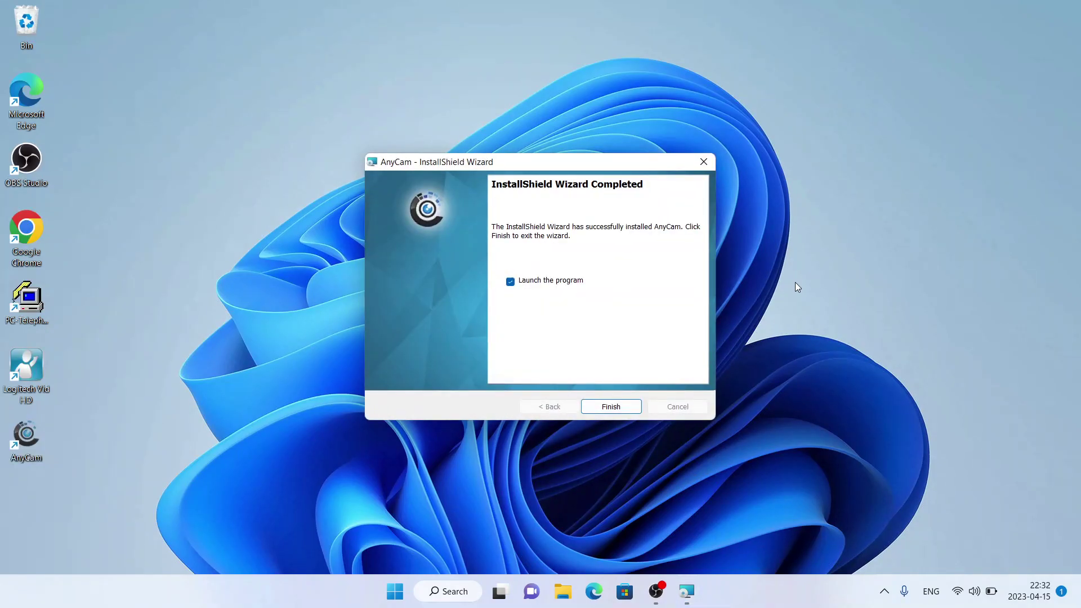
click(613, 406)
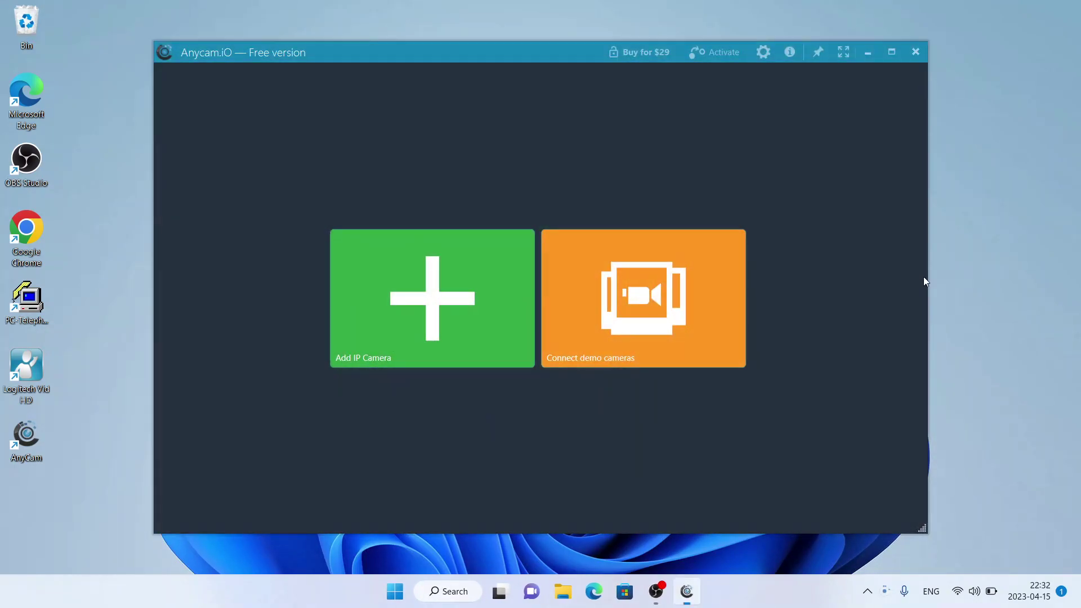
click(1030, 253)
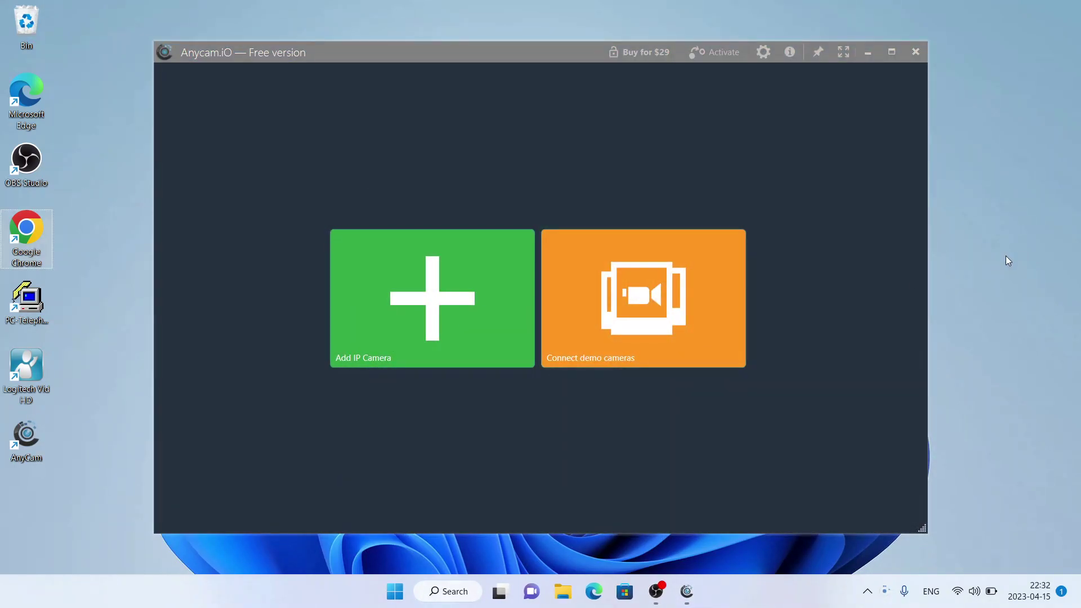